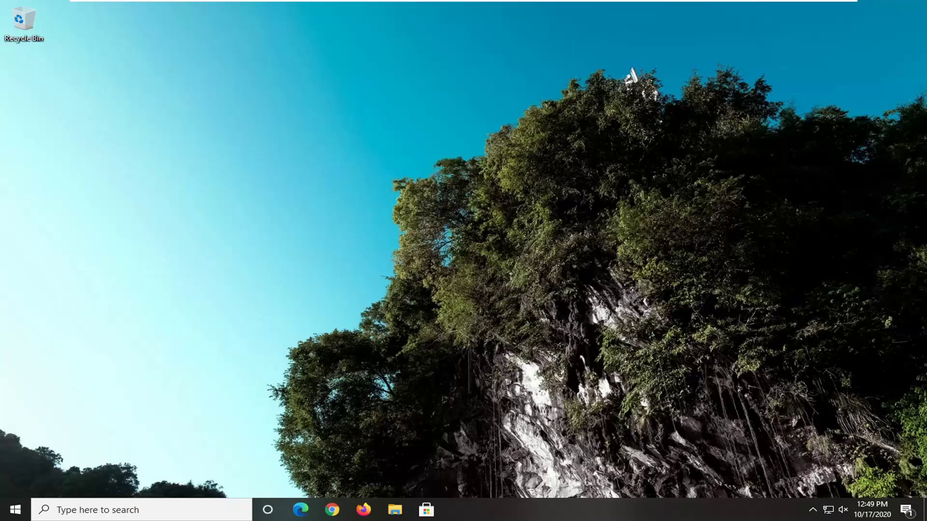
- Launch Registry Editor as administrator from a Start search for regedit, approving the UAC prompt
{"action": "left_click", "coordinate": [15, 510]}
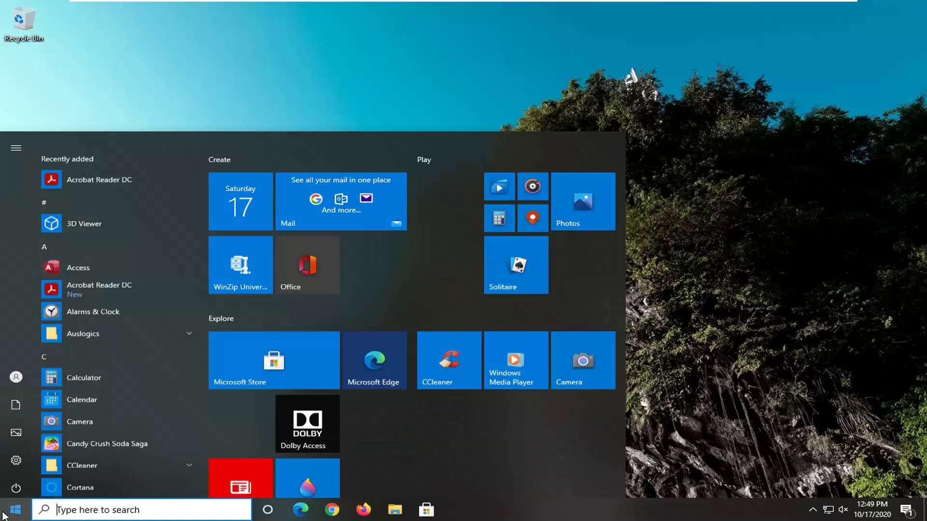
{"action": "type", "text": "reg"}
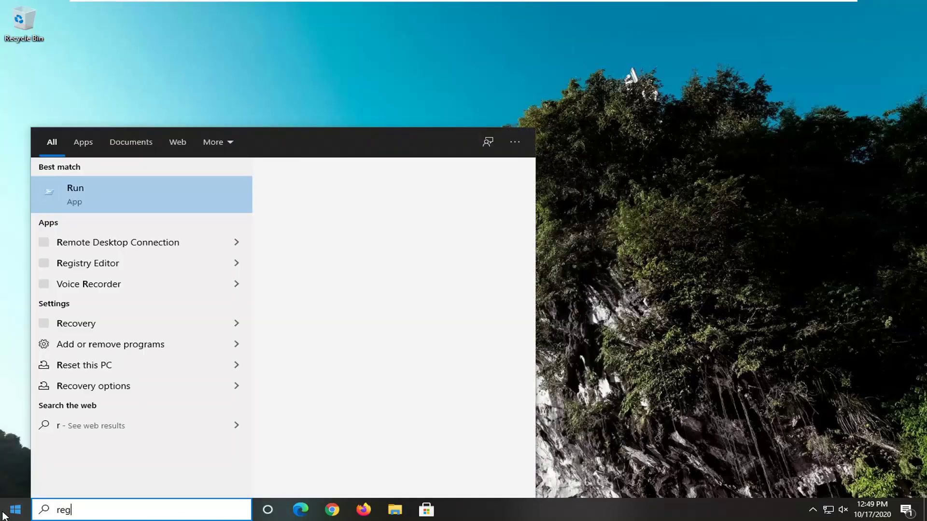
{"action": "type", "text": "edit"}
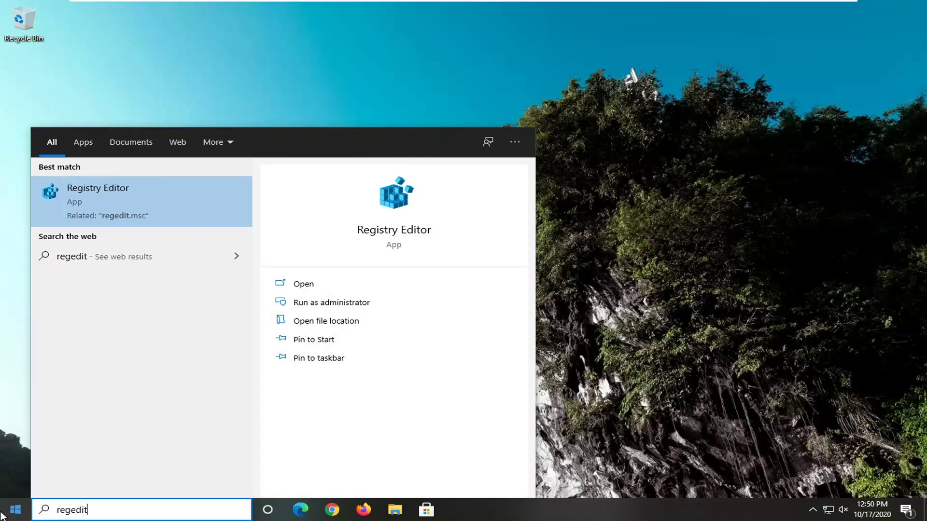
{"action": "right_click", "coordinate": [111, 208]}
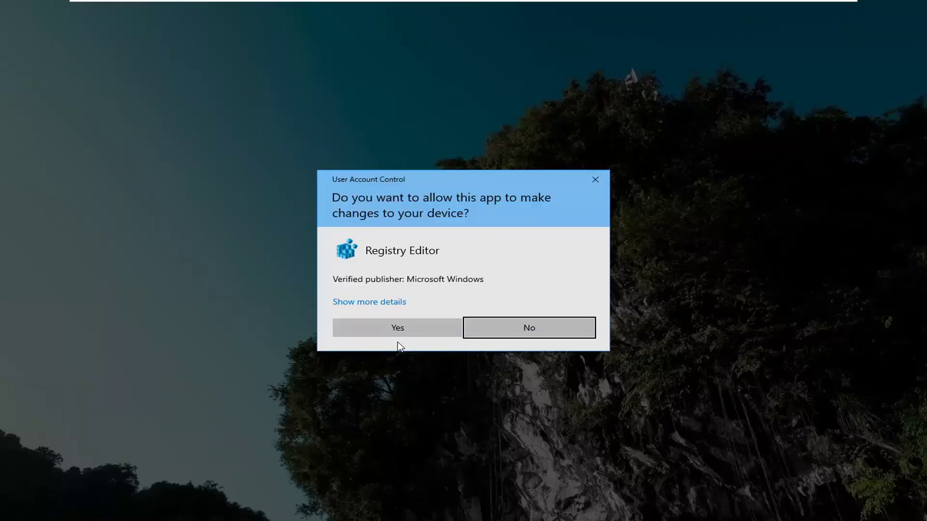
{"action": "left_click", "coordinate": [385, 328]}
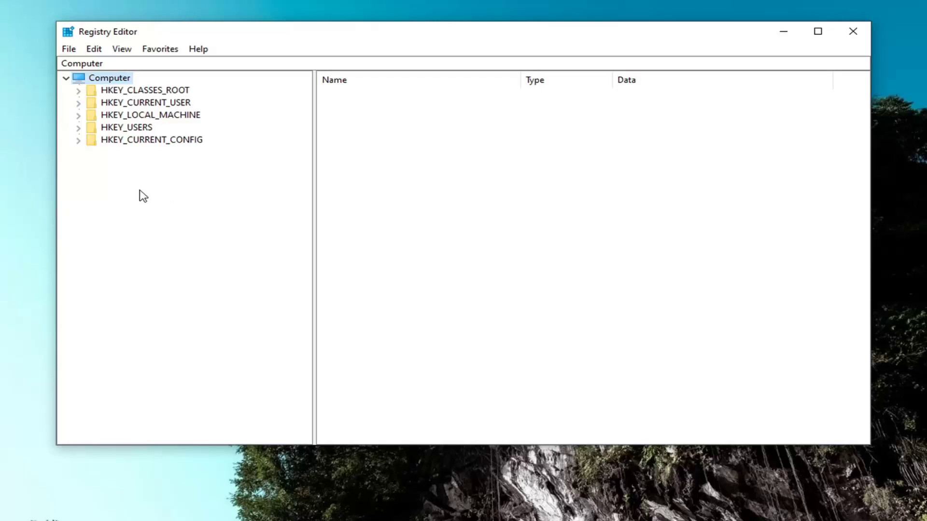
{"action": "left_click", "coordinate": [69, 49]}
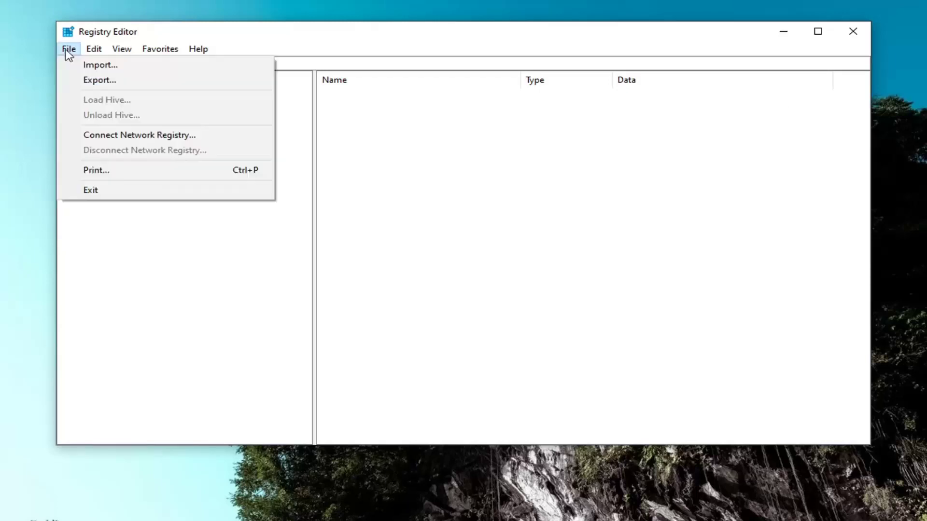
{"action": "left_click", "coordinate": [69, 49]}
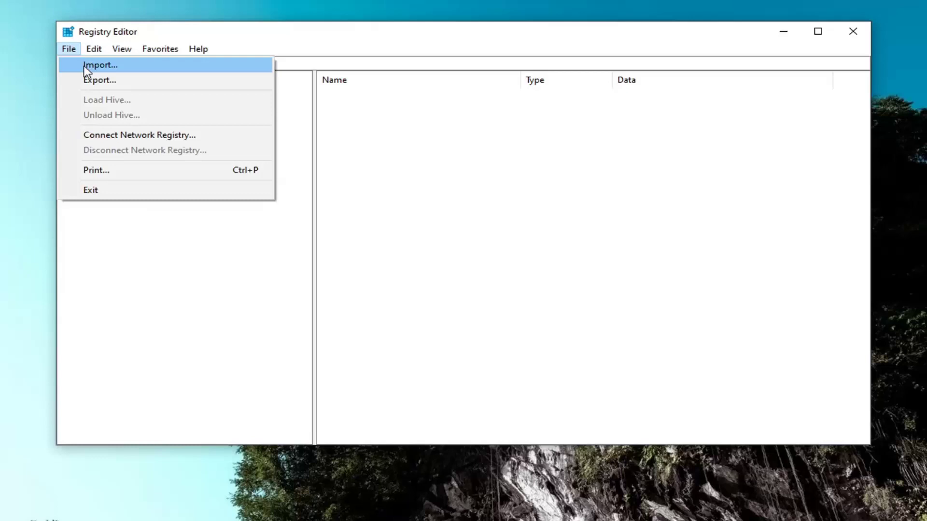
{"action": "left_click", "coordinate": [98, 80]}
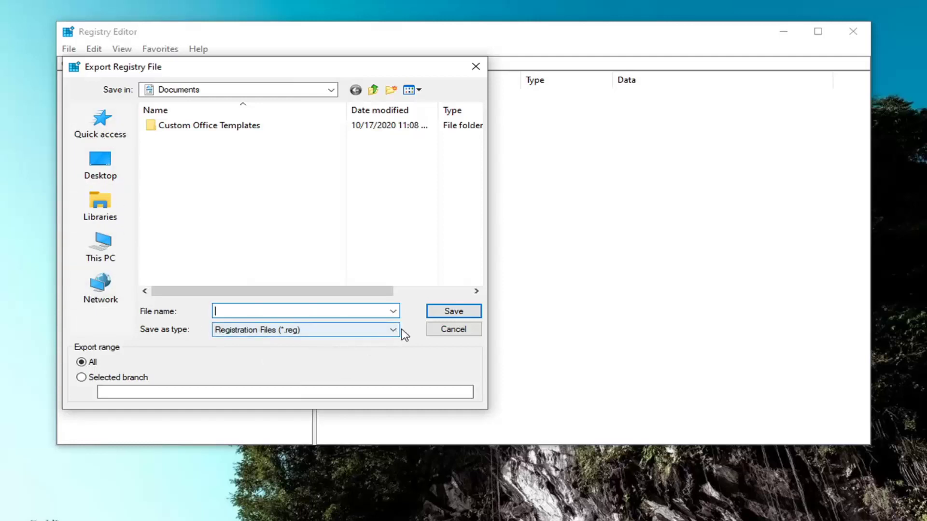
{"action": "left_click", "coordinate": [468, 331]}
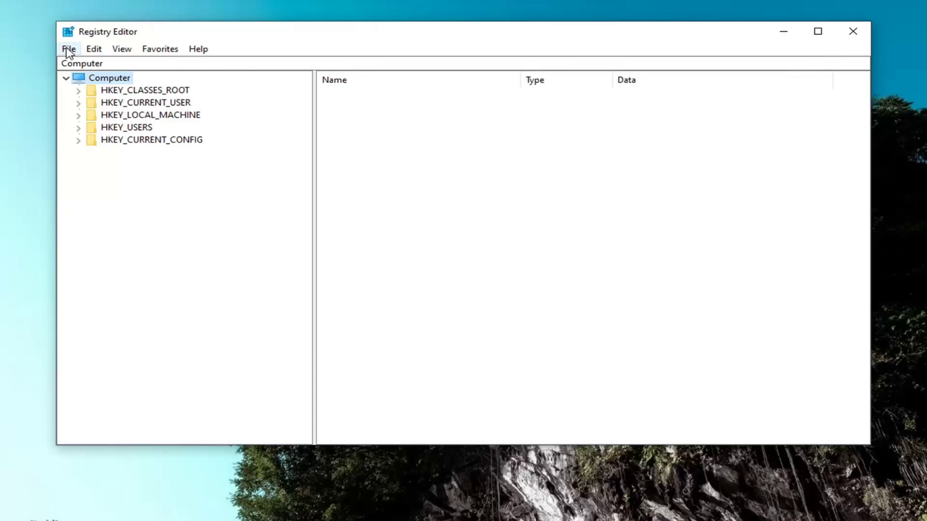
{"action": "left_click", "coordinate": [69, 48]}
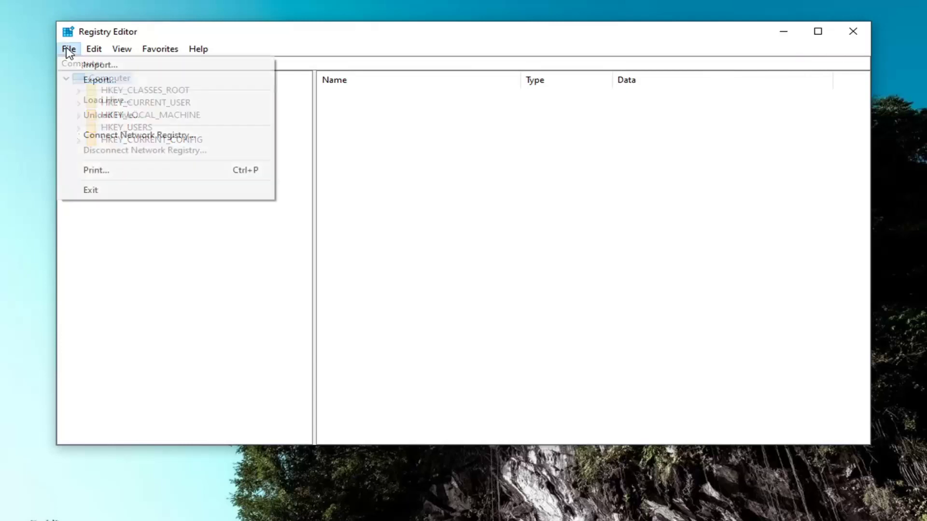
{"action": "left_click", "coordinate": [97, 64]}
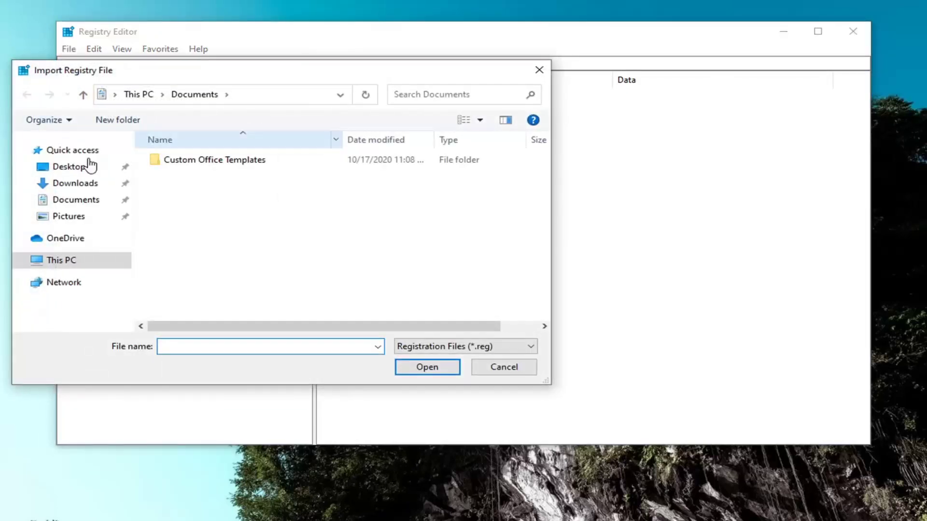
{"action": "left_click", "coordinate": [69, 166]}
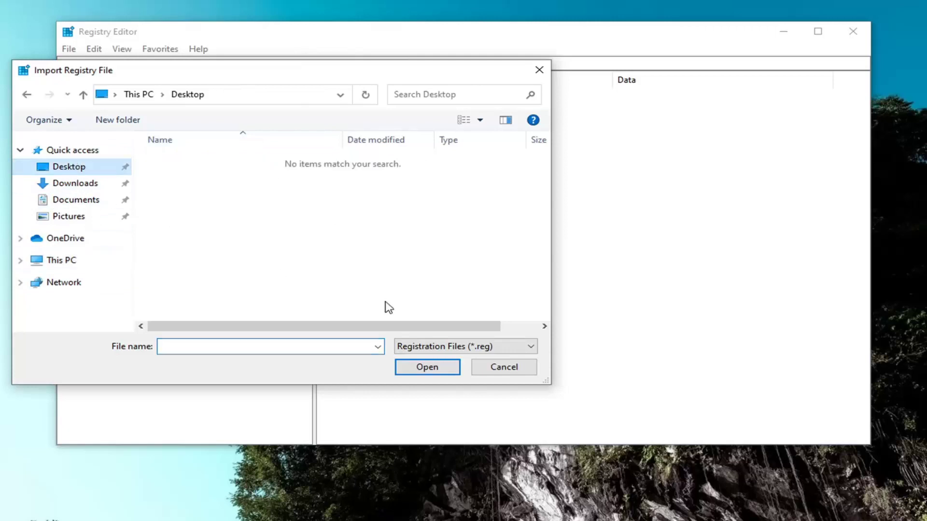
{"action": "left_click", "coordinate": [498, 373]}
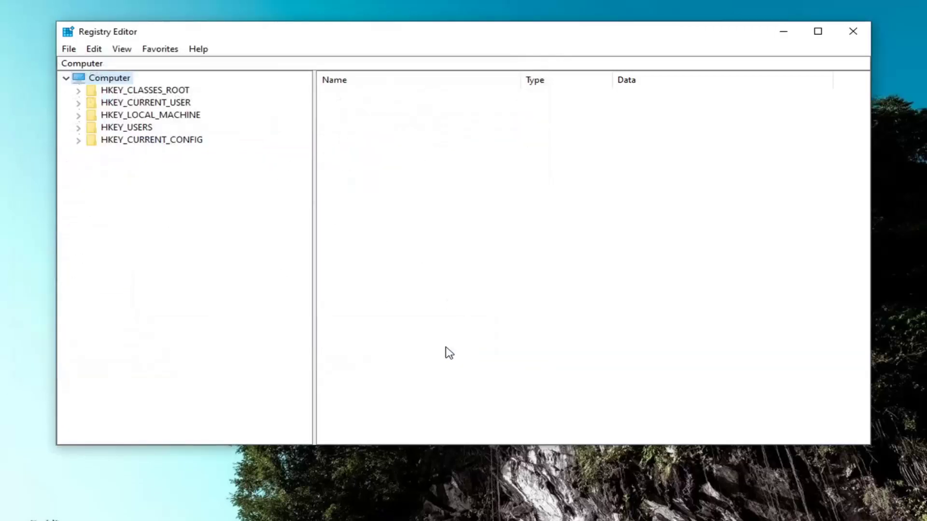
- Expand HKEY_LOCAL_MACHINE\SOFTWARE\Policies\Microsoft in the left tree
{"action": "double_click", "coordinate": [174, 116]}
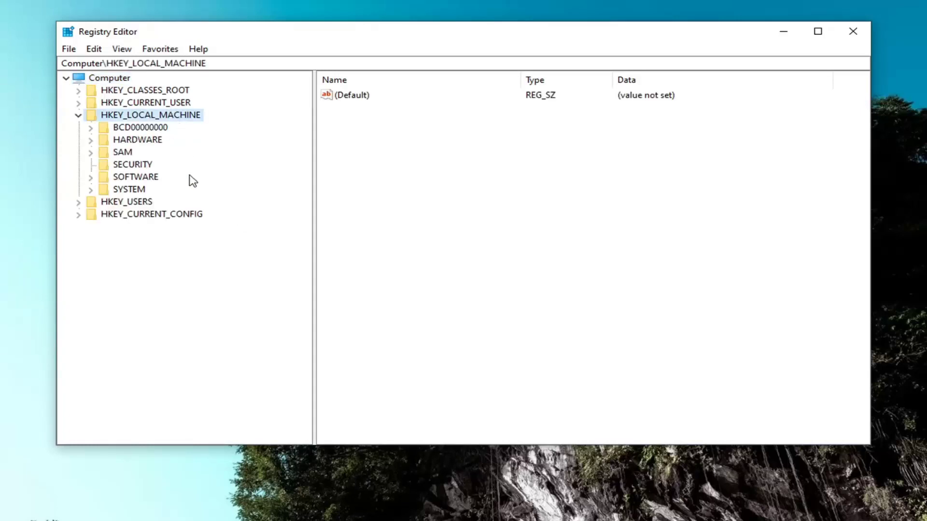
{"action": "double_click", "coordinate": [145, 177]}
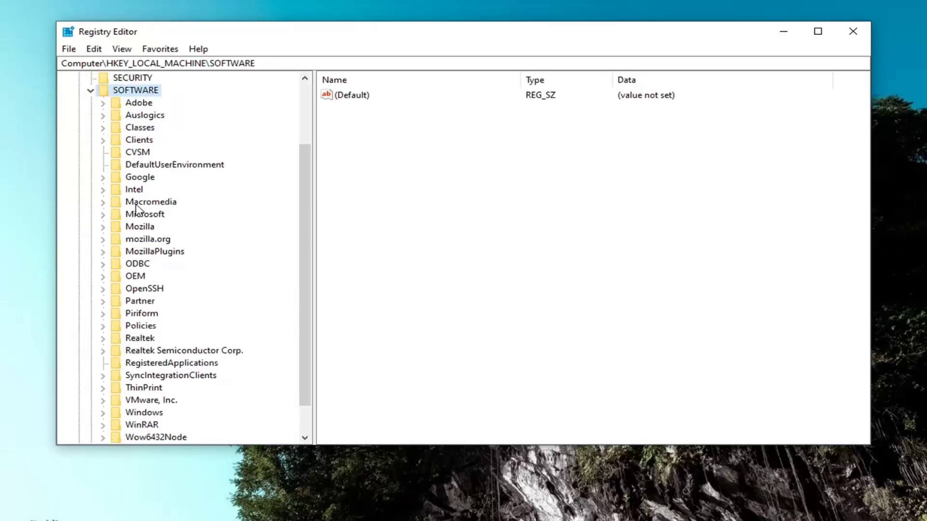
{"action": "double_click", "coordinate": [140, 325]}
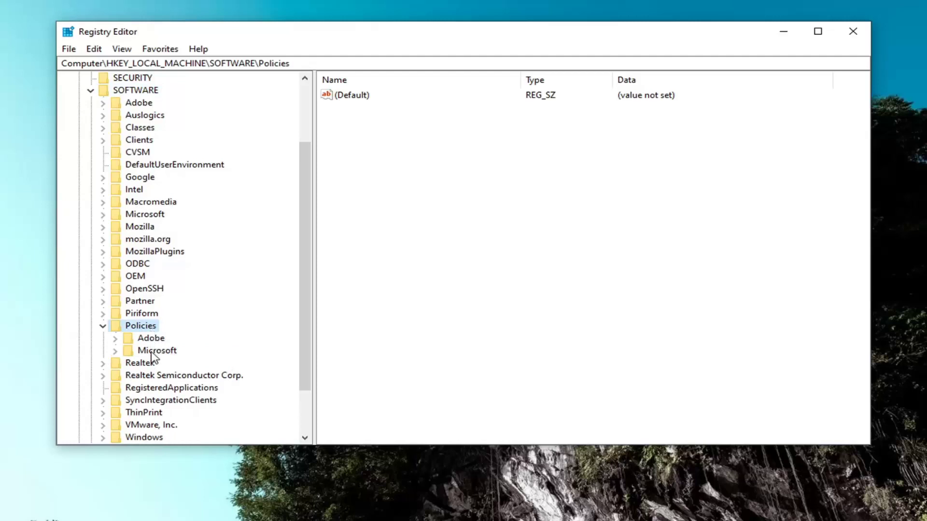
{"action": "double_click", "coordinate": [157, 350]}
{"action": "left_click", "coordinate": [164, 350]}
{"action": "left_click", "coordinate": [157, 313]}
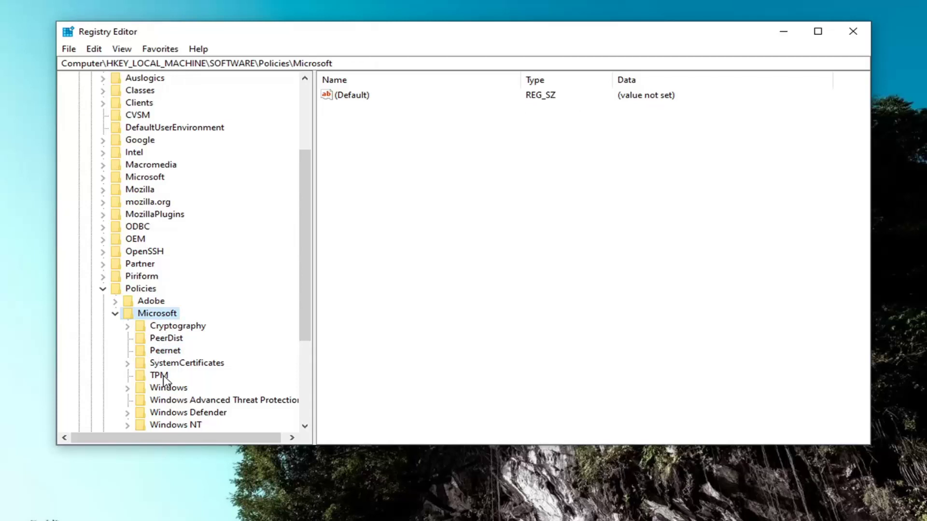
{"action": "scroll", "coordinate": [167, 376], "scroll_direction": "down", "scroll_amount": 4}
- Expand Windows and select the System key to show its values
{"action": "double_click", "coordinate": [168, 239]}
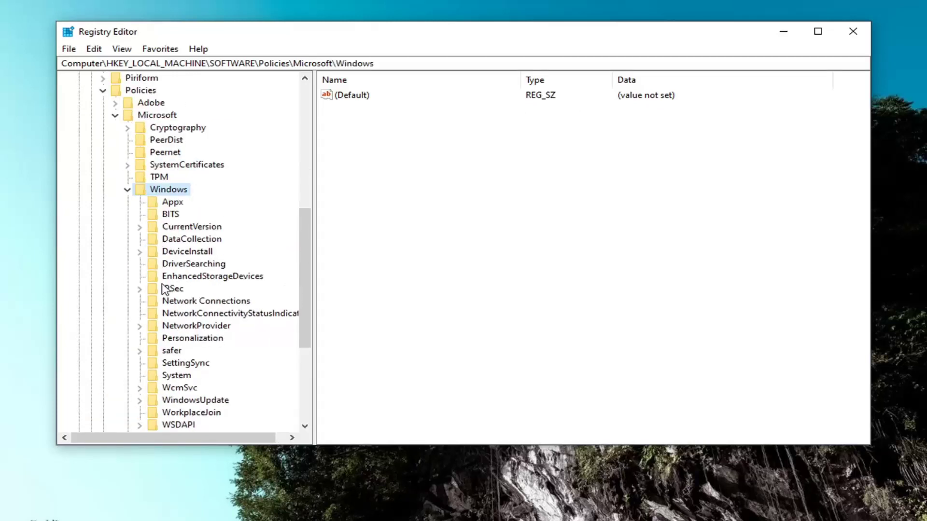
{"action": "left_click", "coordinate": [176, 376]}
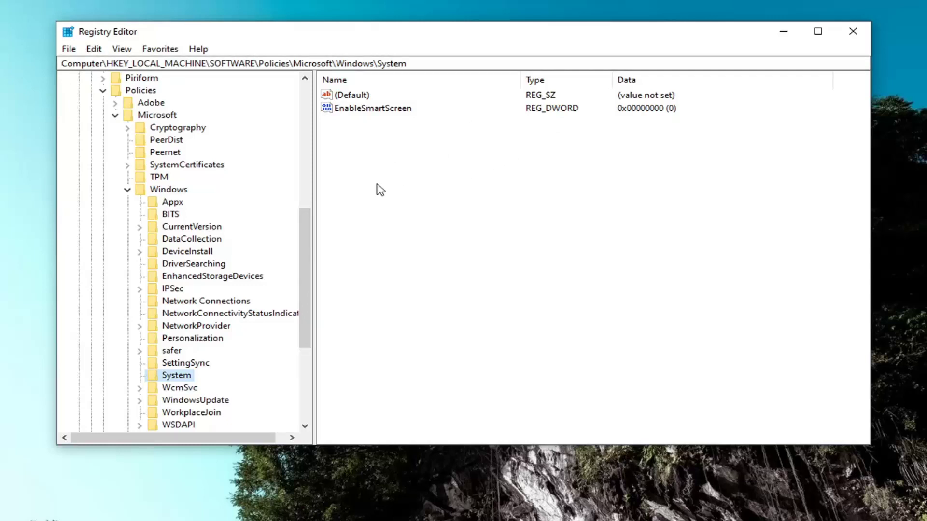
- Create a new DWORD (32-bit) value named AllowBlockingAppsAtShutdown in the System key
{"action": "right_click", "coordinate": [400, 143]}
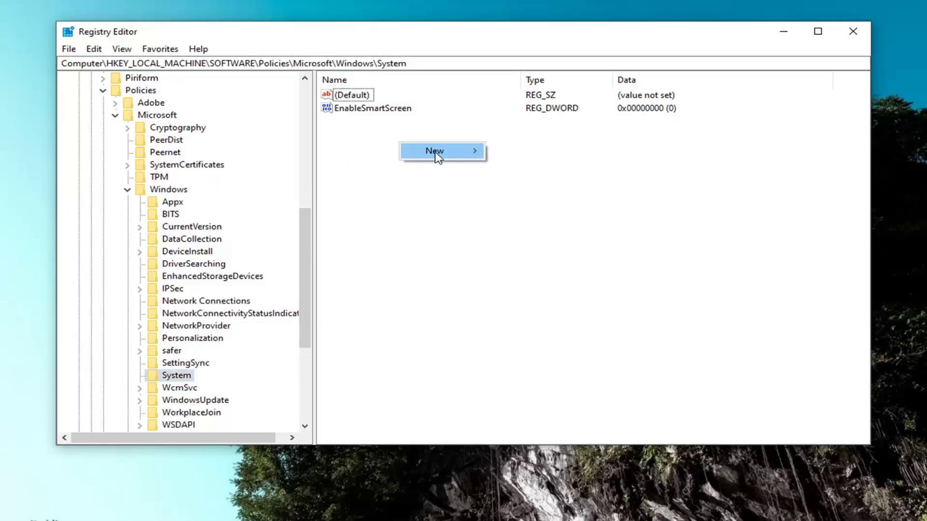
{"action": "mouse_move", "coordinate": [438, 150]}
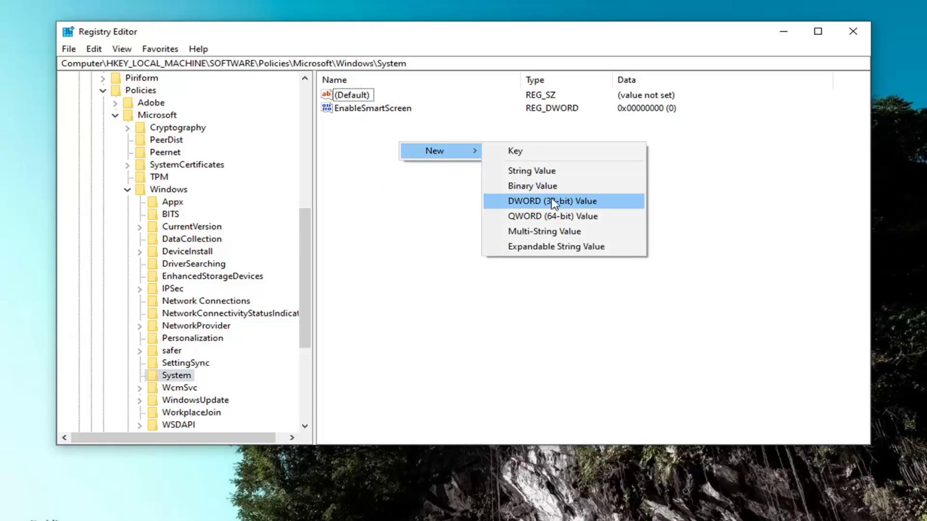
{"action": "left_click", "coordinate": [551, 206]}
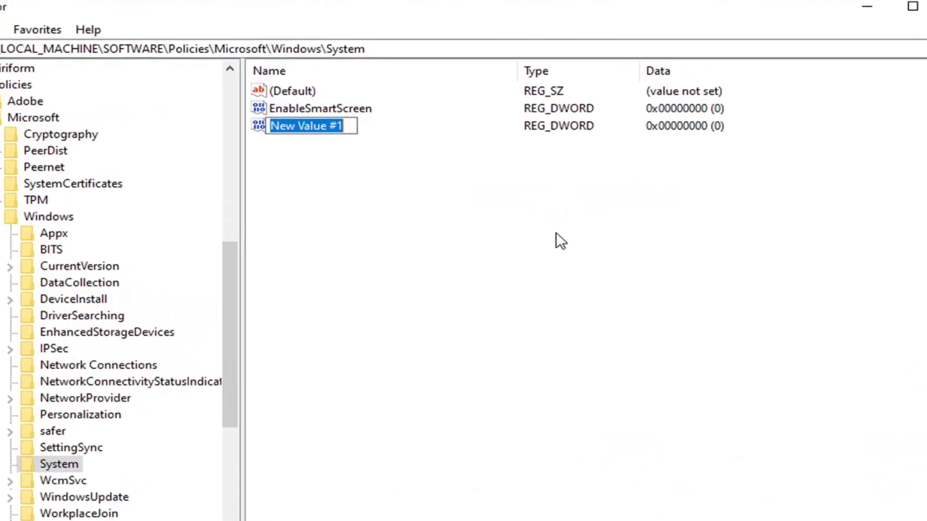
{"action": "type", "text": "Al"}
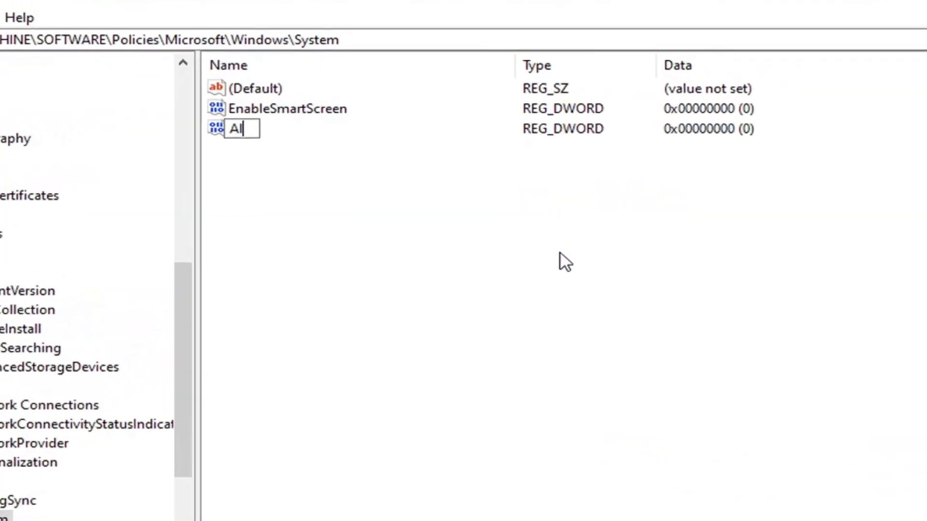
{"action": "type", "text": "lowBlocki"}
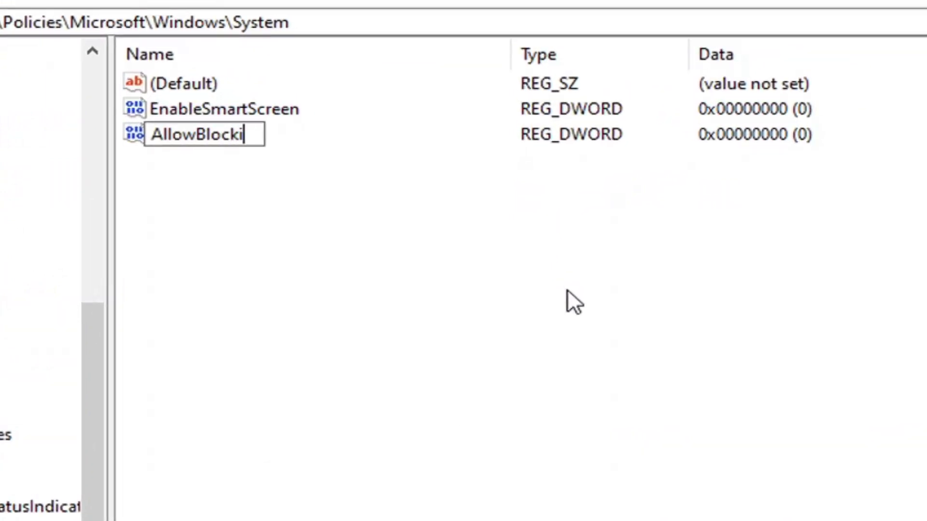
{"action": "type", "text": "ngApp"}
{"action": "key", "text": "BackSpace"}
{"action": "key", "text": "BackSpace"}
{"action": "type", "text": "[p"}
{"action": "key", "text": "BackSpace"}
{"action": "key", "text": "BackSpace"}
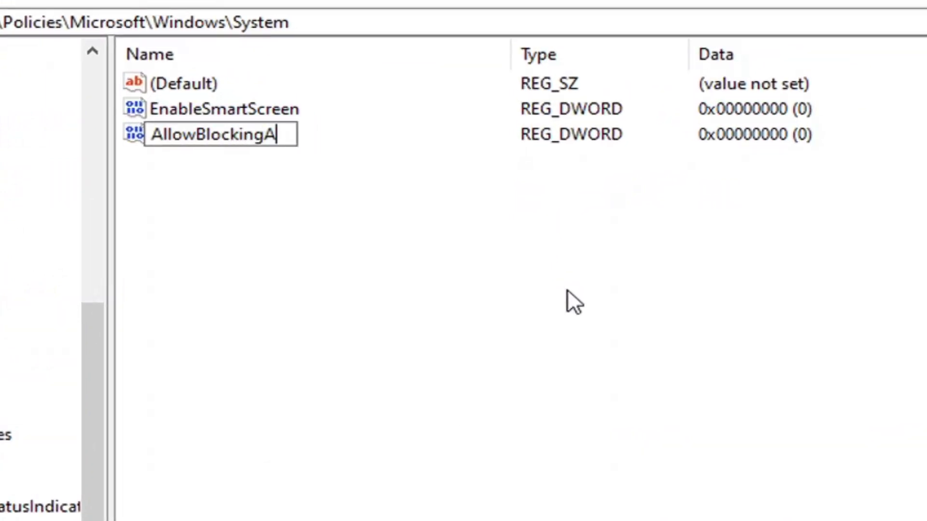
{"action": "type", "text": "ppsAts"}
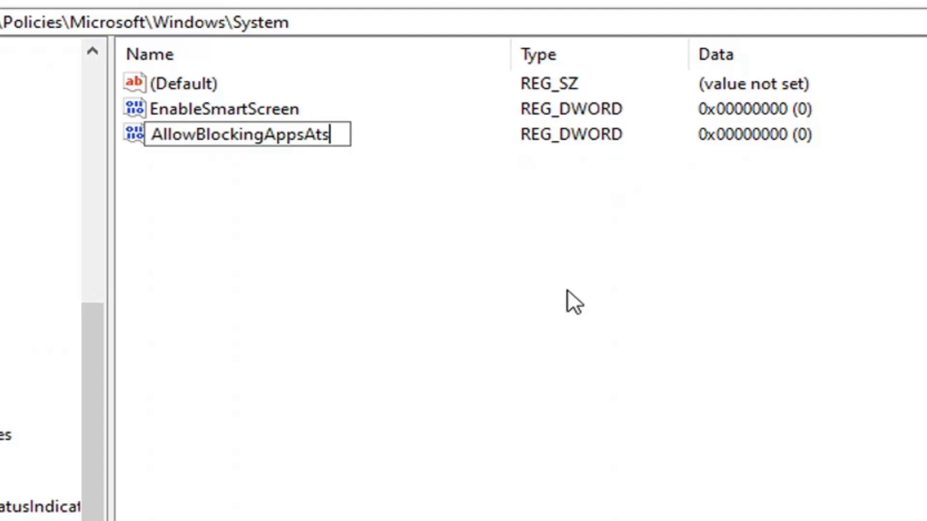
{"action": "key", "text": "BackSpace"}
{"action": "type", "text": "Shutdo"}
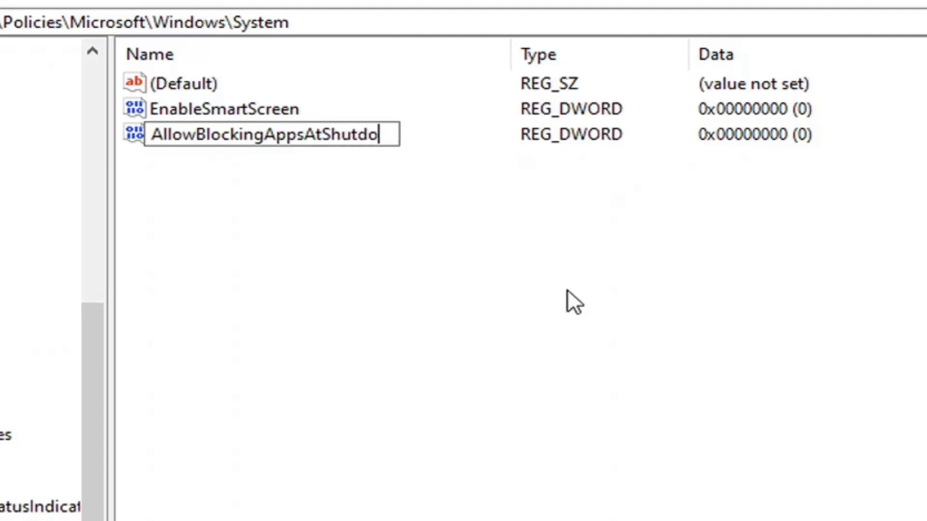
{"action": "type", "text": "wn"}
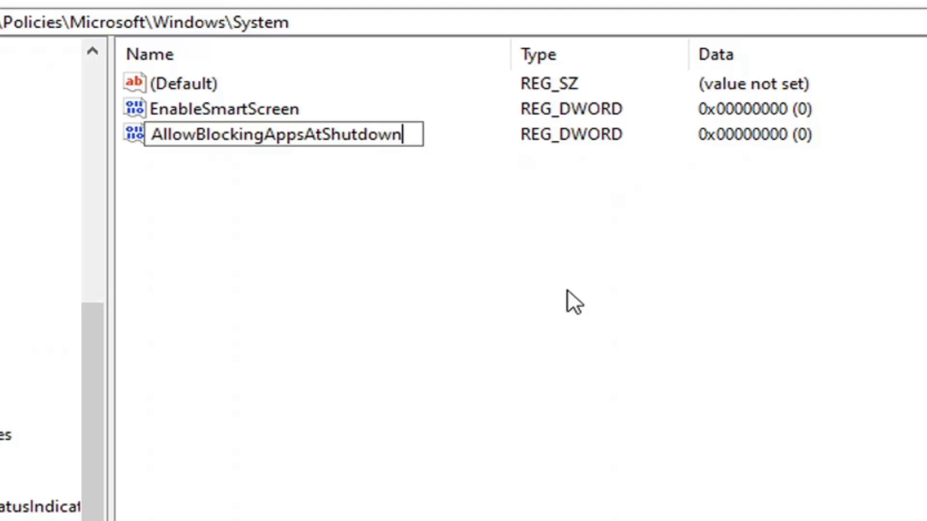
{"action": "key", "text": "Return"}
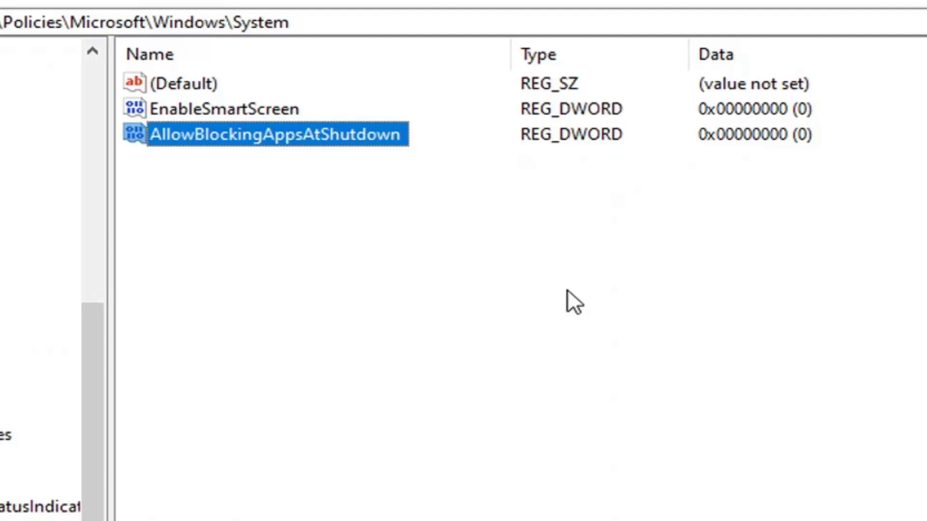
- Set AllowBlockingAppsAtShutdown's value data to 1 and confirm
{"action": "double_click", "coordinate": [288, 136]}
{"action": "left_click_drag", "start_coordinate": [109, 78], "coordinate": [333, 116]}
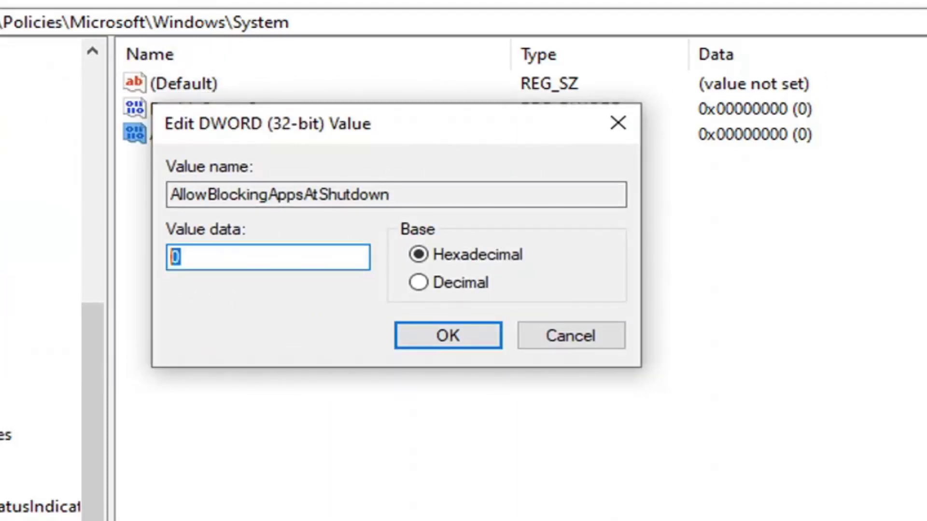
{"action": "type", "text": "1"}
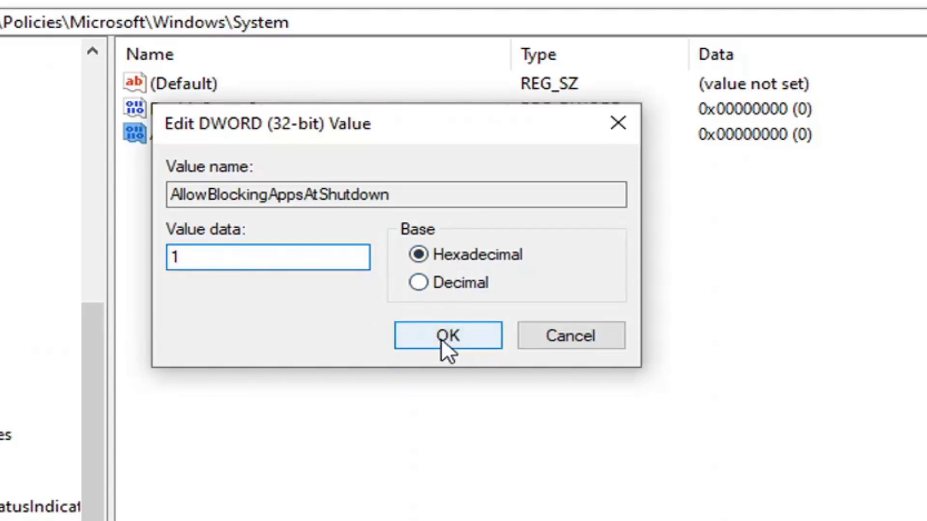
{"action": "left_click", "coordinate": [441, 335]}
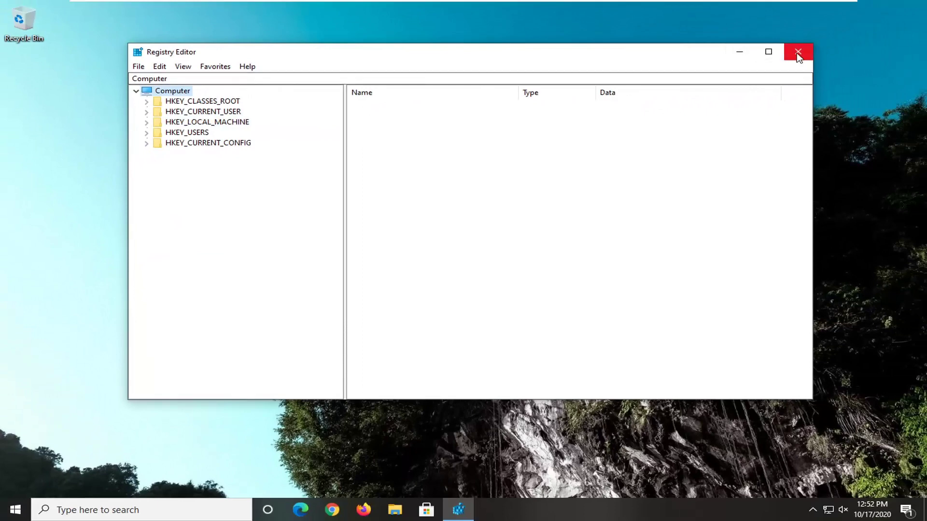
- Close Registry Editor, leaving the desktop
{"action": "left_click", "coordinate": [839, 41]}
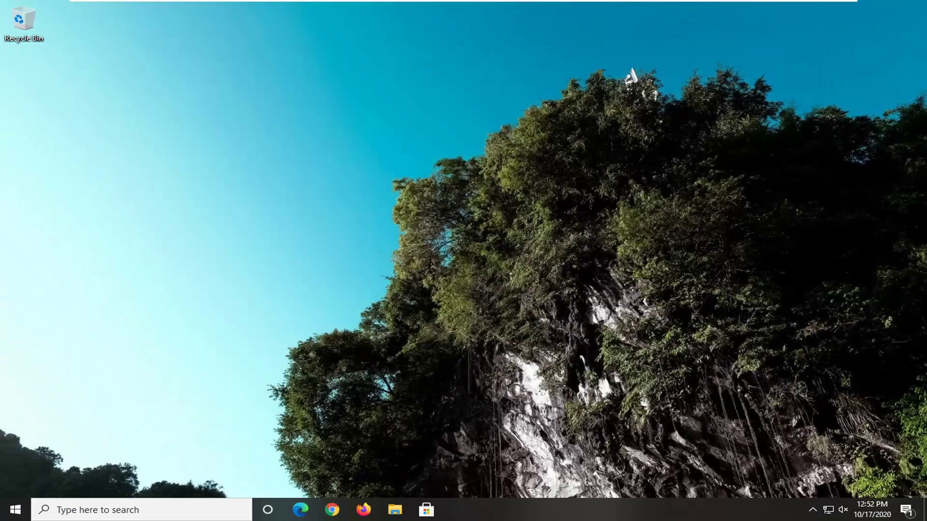